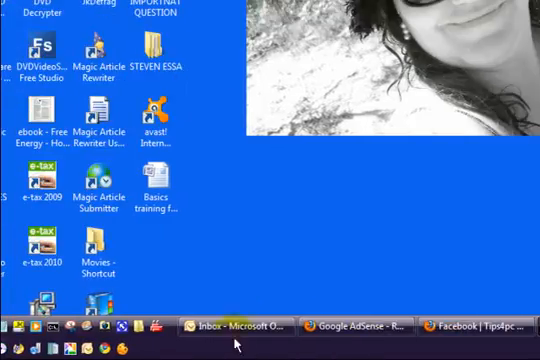
- Copy the photo of the two men in the red fairground vehicle from the Outlook email
{"action": "left_click", "coordinate": [218, 328]}
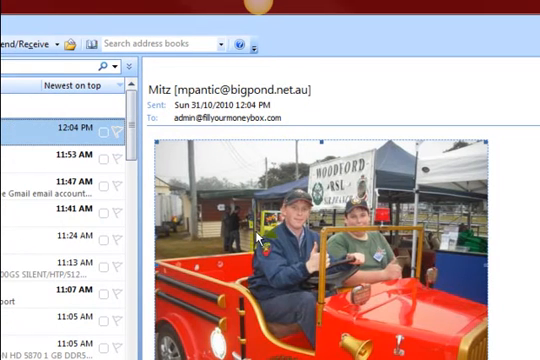
{"action": "right_click", "coordinate": [258, 235]}
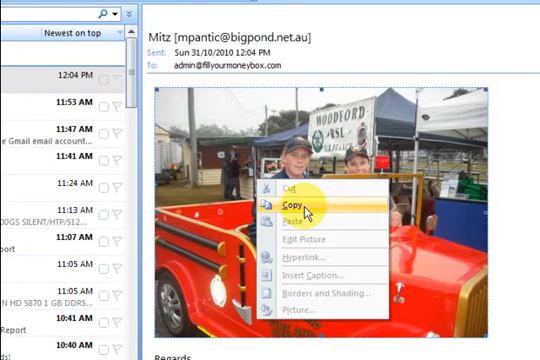
{"action": "left_click", "coordinate": [300, 205]}
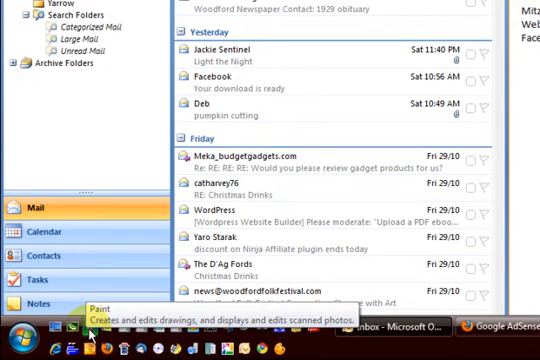
- Launch Paint from Start > All Programs > Accessories with a blank untitled canvas
{"action": "left_click", "coordinate": [22, 340]}
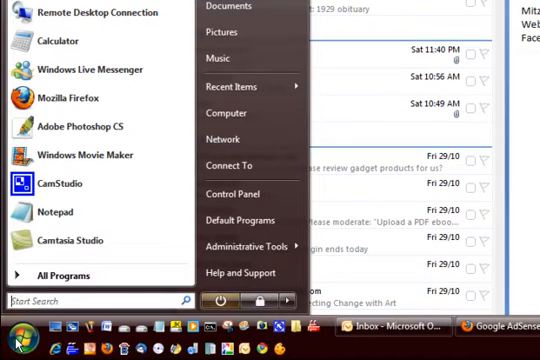
{"action": "left_click", "coordinate": [72, 280]}
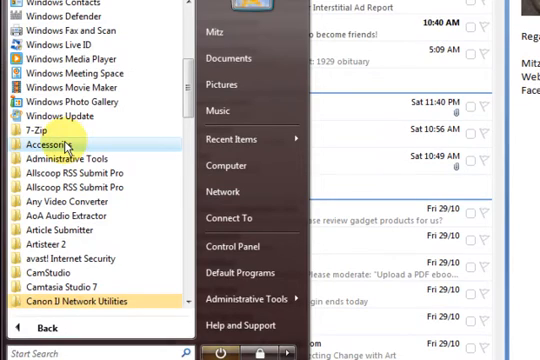
{"action": "left_click", "coordinate": [66, 146]}
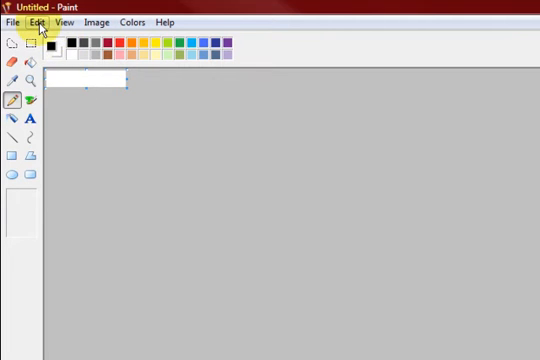
- Paste the copied fairground-vehicle photo onto the untitled canvas via Edit > Paste
{"action": "left_click", "coordinate": [37, 22]}
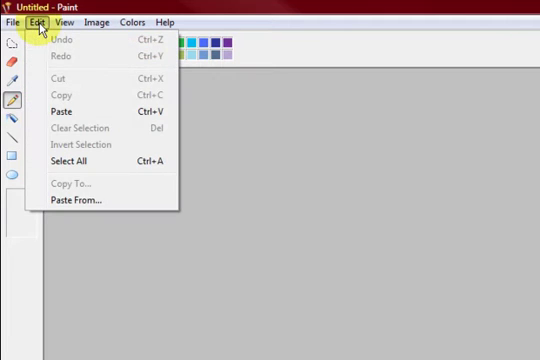
{"action": "left_click", "coordinate": [62, 113]}
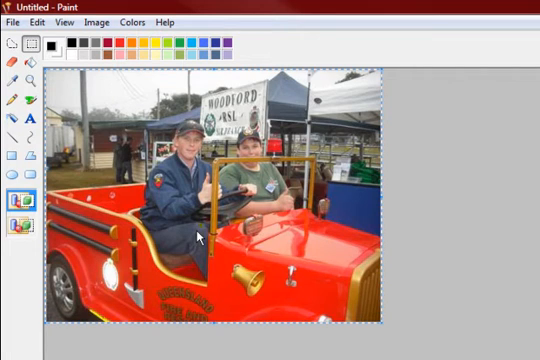
- Start Save As into the Pictures folder and show the image file formats with JPEG chosen
{"action": "left_click", "coordinate": [12, 23]}
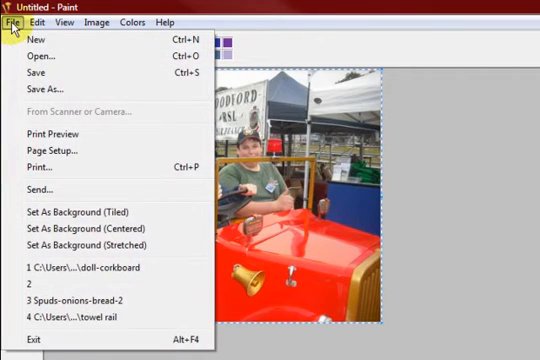
{"action": "left_click", "coordinate": [44, 89]}
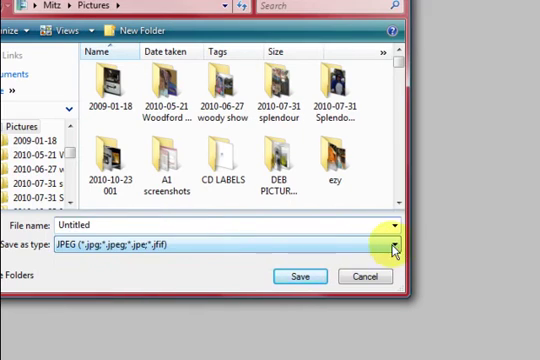
{"action": "left_click", "coordinate": [499, 244]}
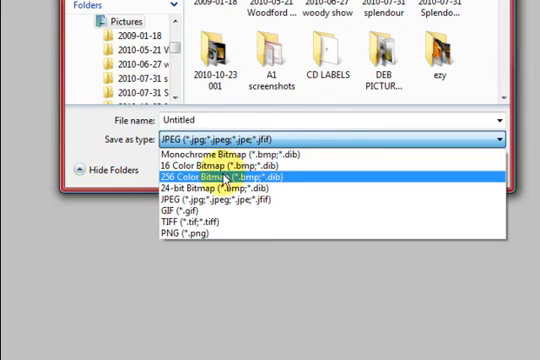
- Keep JPEG (*.jpg;*.jpeg;*.jpe;*.jfif) as the save format for the untitled picture
{"action": "left_click", "coordinate": [337, 122]}
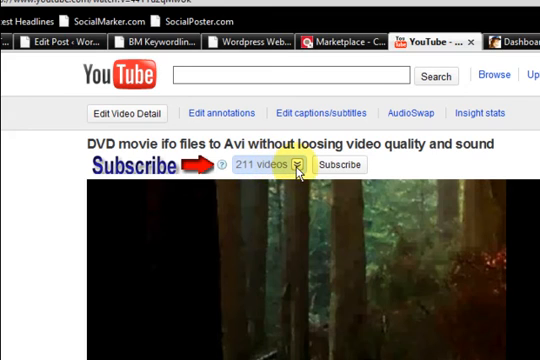
- Expand the channel's 211-video strip on YouTube and page through to the last thumbnails
{"action": "left_click", "coordinate": [297, 166]}
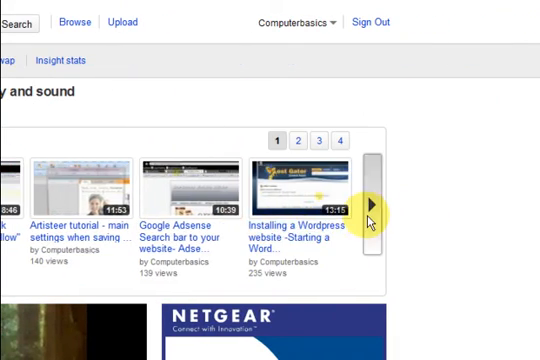
{"action": "left_click", "coordinate": [371, 207]}
{"action": "left_click", "coordinate": [370, 207]}
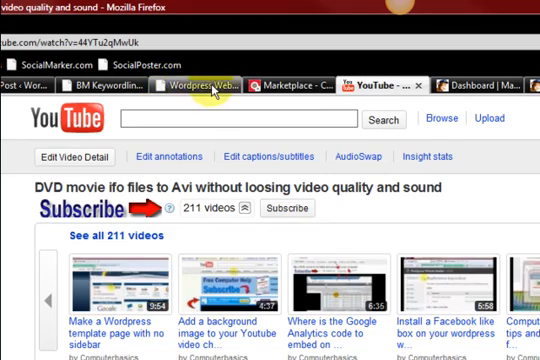
- Switch to the WordPress website builder tab showing its email subscription form
{"action": "left_click", "coordinate": [213, 88]}
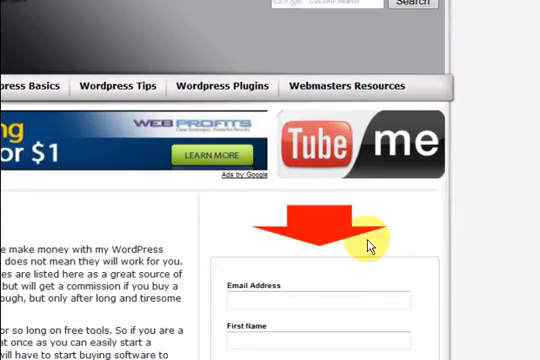
{"action": "scroll", "coordinate": [369, 243], "scroll_direction": "down", "scroll_amount": 2}
{"action": "scroll", "coordinate": [265, 270], "scroll_direction": "down", "scroll_amount": 1}
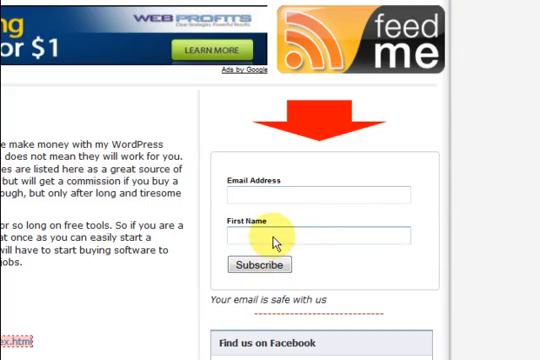